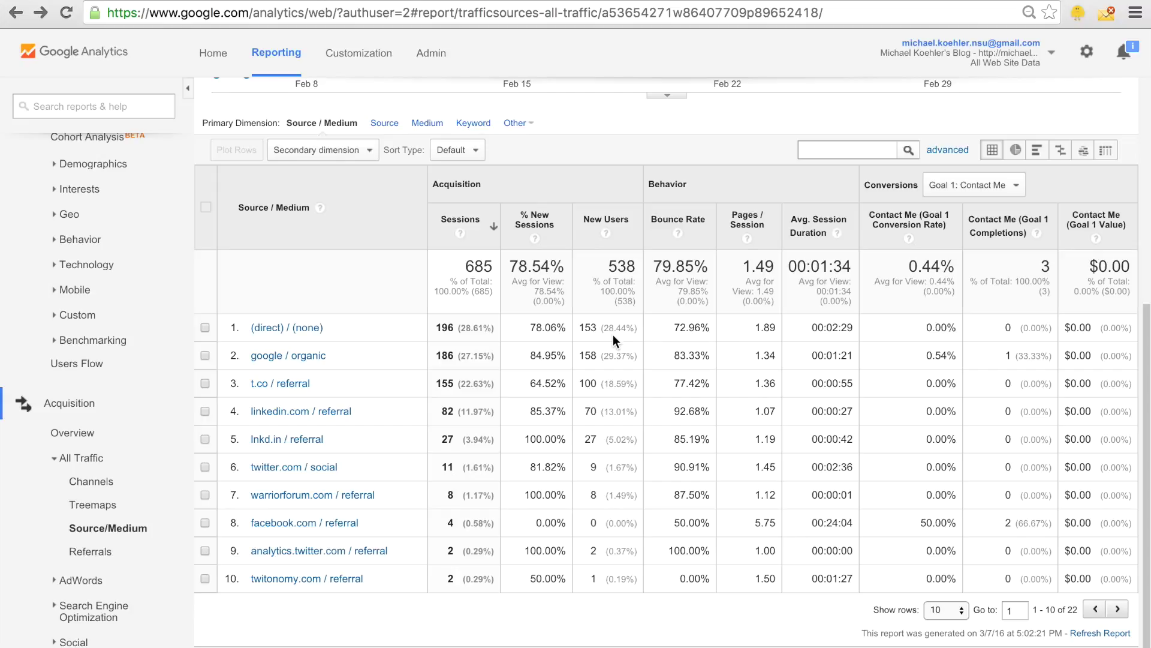
Open the Conversions goal dropdown in the Source/Medium report, which shows Goal 1: Contact Me.
{"action": "left_click", "coordinate": [953, 186]}
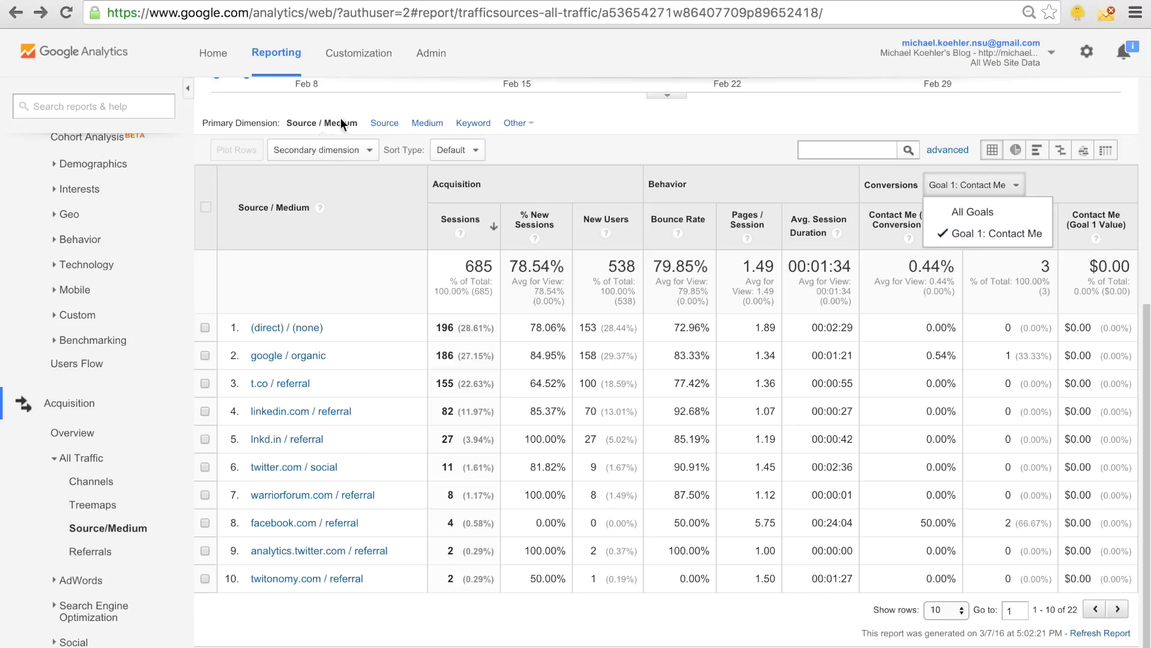
Keep Goal 1: Contact Me and sort Source/Medium by Contact Me completions, facebook.com / referral first.
{"action": "left_click", "coordinate": [968, 186]}
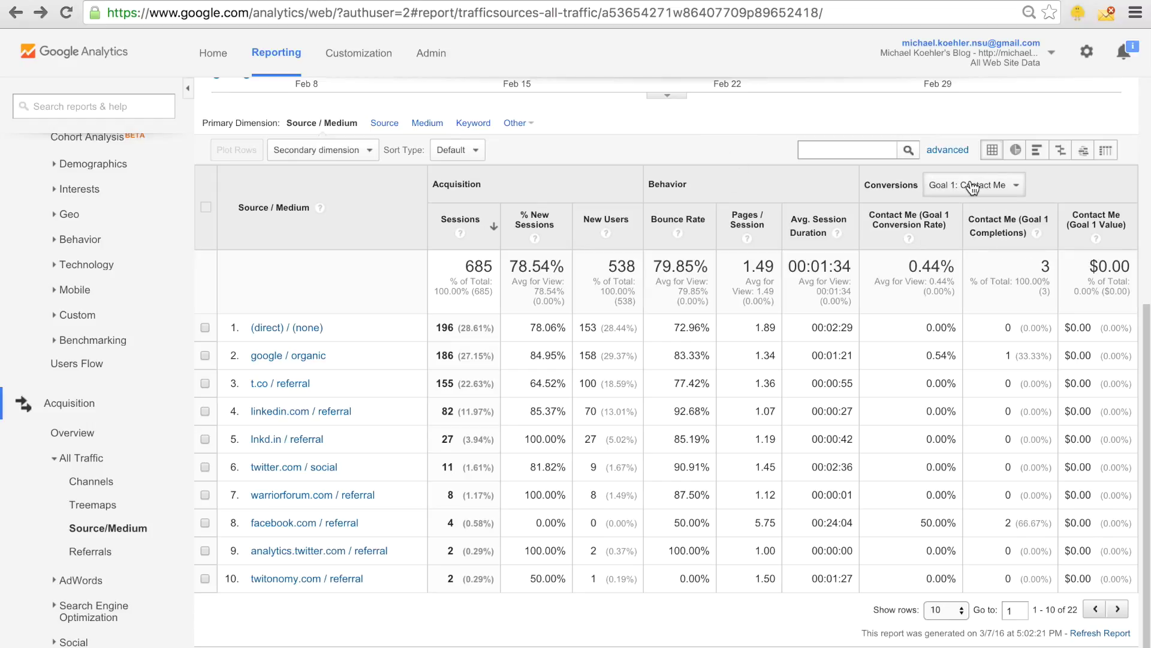
{"action": "double_click", "coordinate": [1041, 266]}
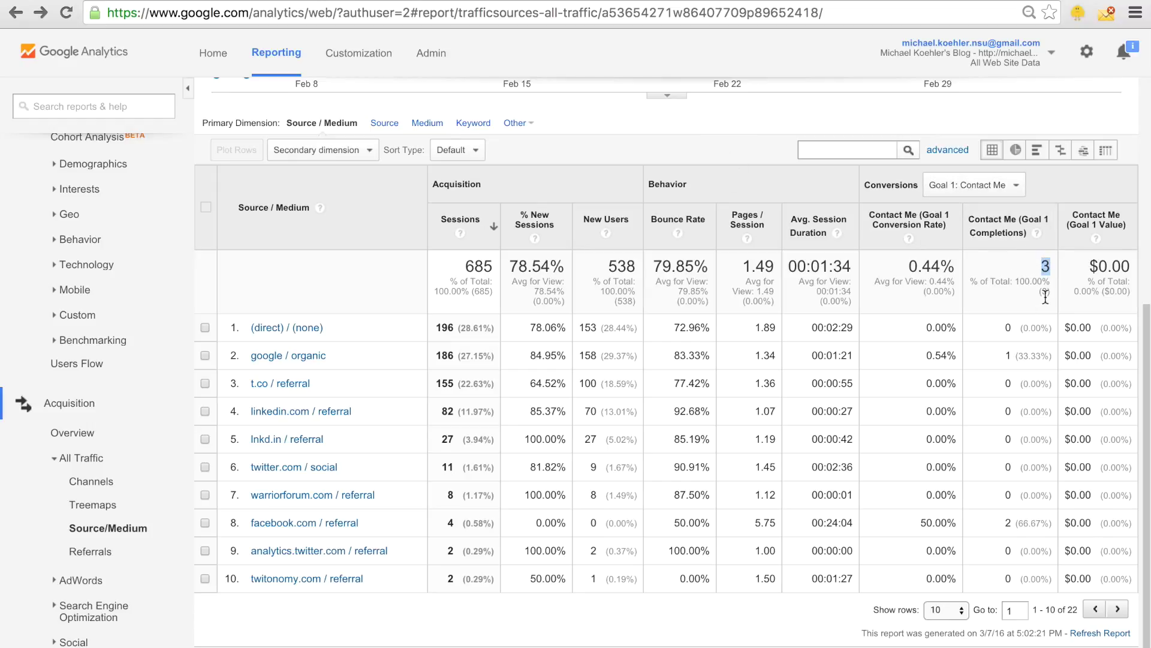
{"action": "left_click", "coordinate": [1013, 188]}
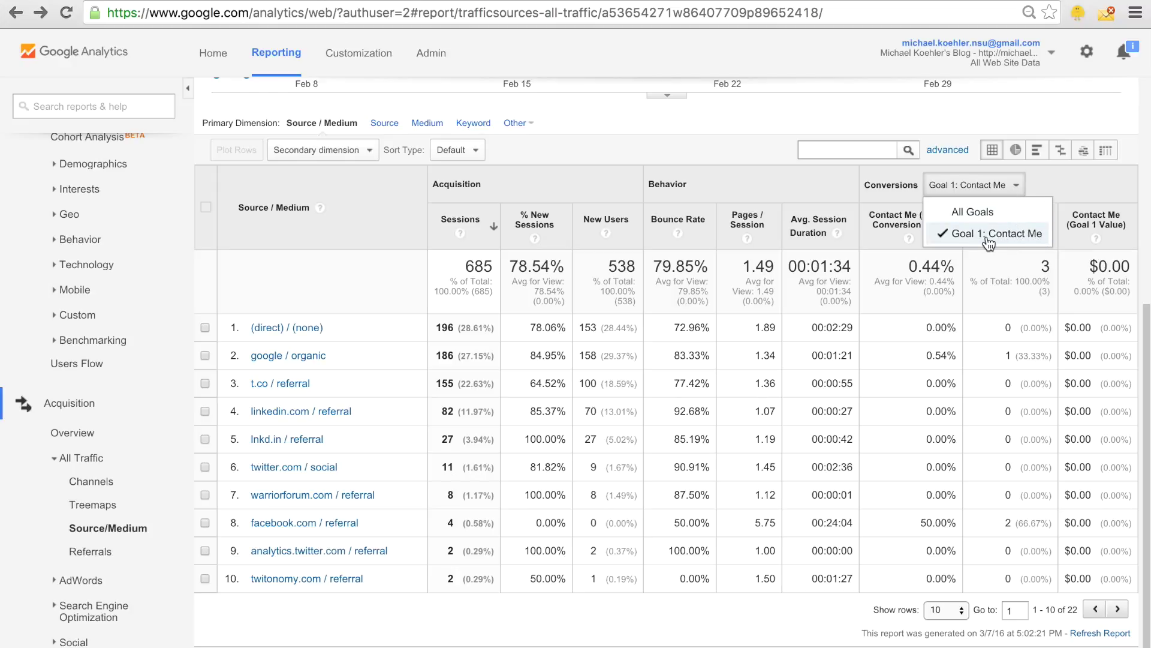
{"action": "left_click", "coordinate": [722, 165]}
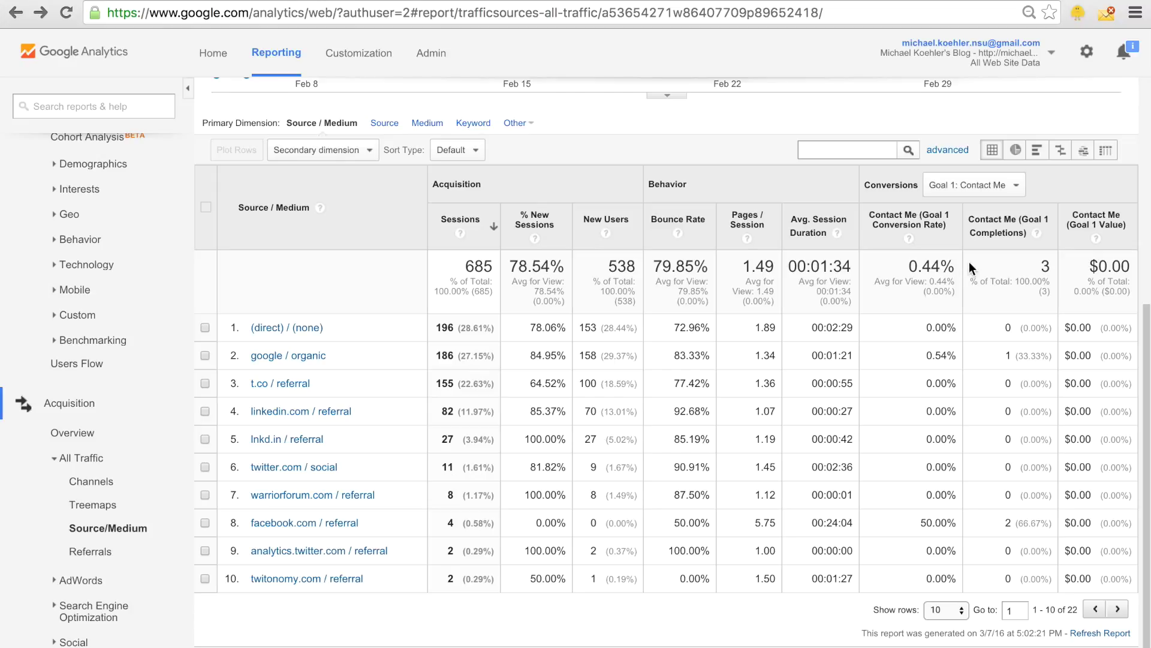
{"action": "left_click", "coordinate": [1013, 231]}
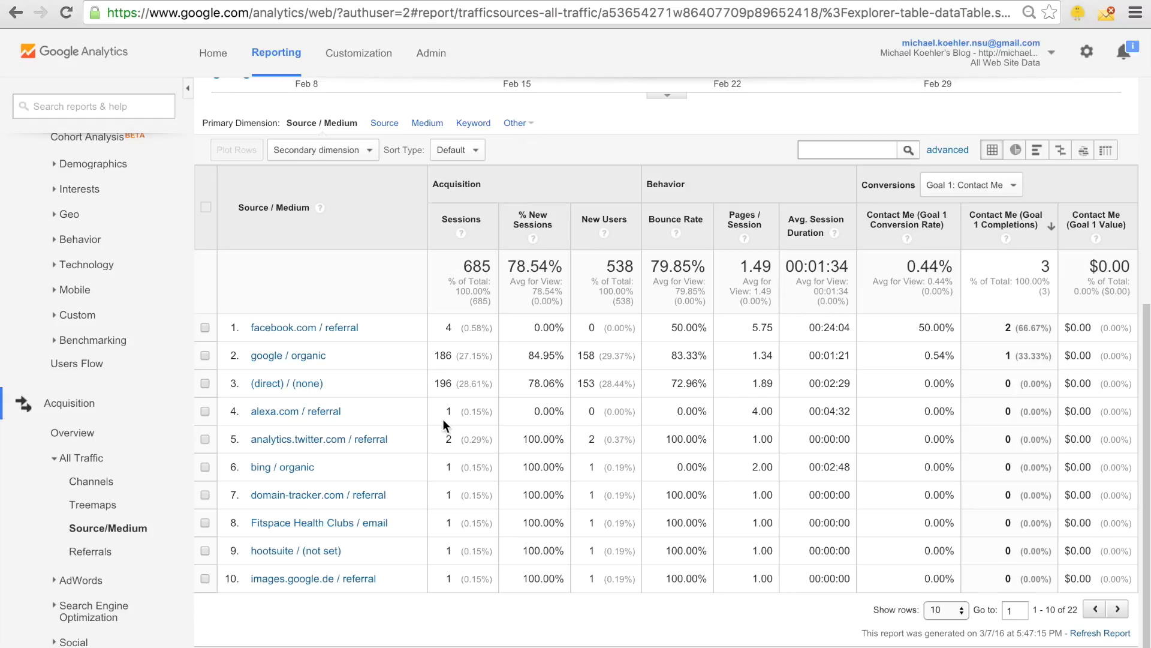
{"action": "double_click", "coordinate": [447, 327]}
{"action": "left_click_drag", "start_coordinate": [421, 328], "coordinate": [450, 327]}
{"action": "left_click", "coordinate": [445, 327]}
{"action": "double_click", "coordinate": [933, 355]}
{"action": "left_click", "coordinate": [1029, 356]}
{"action": "left_click_drag", "start_coordinate": [1029, 357], "coordinate": [1005, 357]}
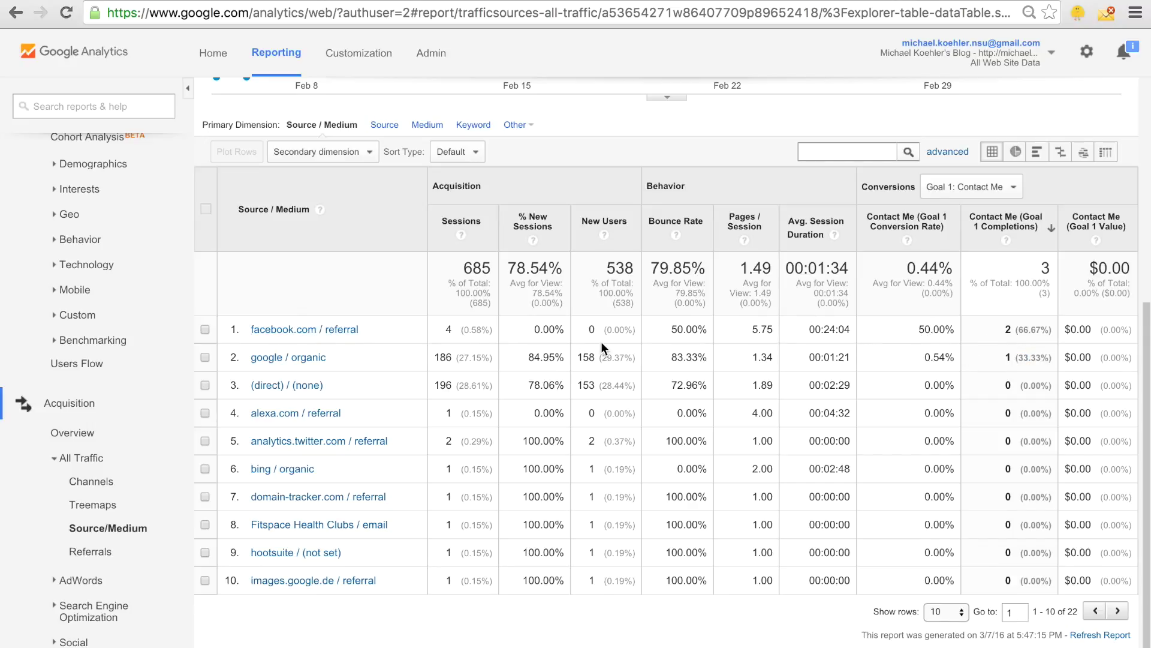
{"action": "left_click_drag", "start_coordinate": [447, 329], "coordinate": [463, 328]}
{"action": "left_click", "coordinate": [728, 335]}
{"action": "scroll", "coordinate": [827, 356], "scroll_direction": "up", "scroll_amount": 6}
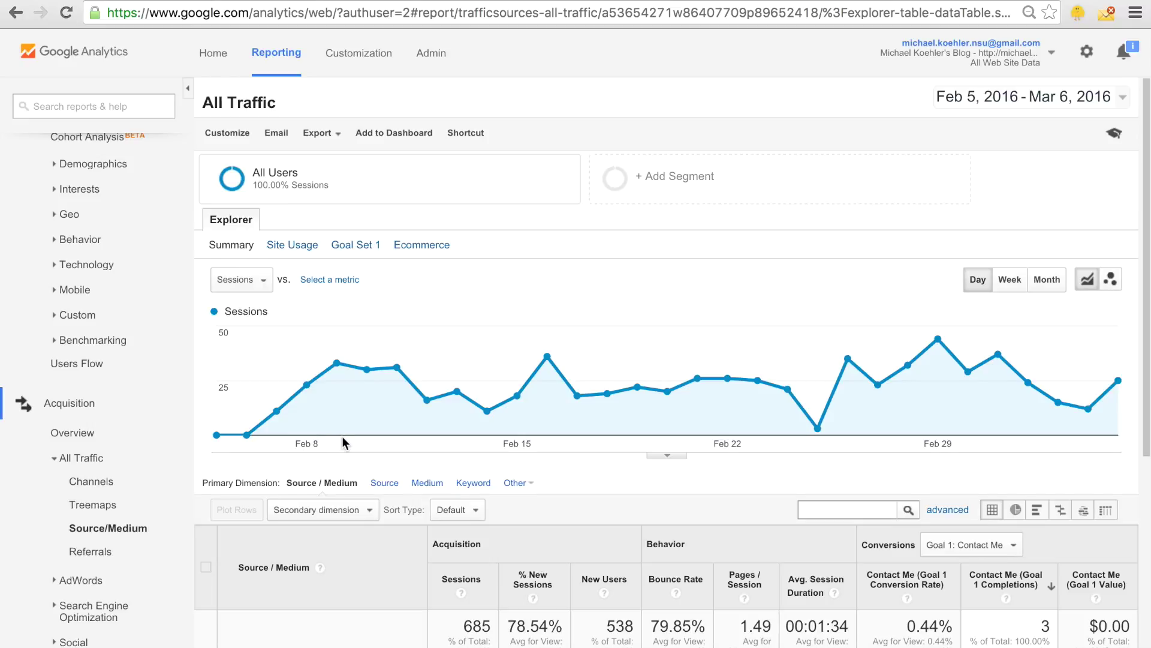
{"action": "scroll", "coordinate": [342, 443], "scroll_direction": "down", "scroll_amount": 5}
{"action": "scroll", "coordinate": [341, 443], "scroll_direction": "up", "scroll_amount": 5}
In Admin, open the All Web Site Data view's Goals list and start a new goal.
{"action": "left_click", "coordinate": [432, 52]}
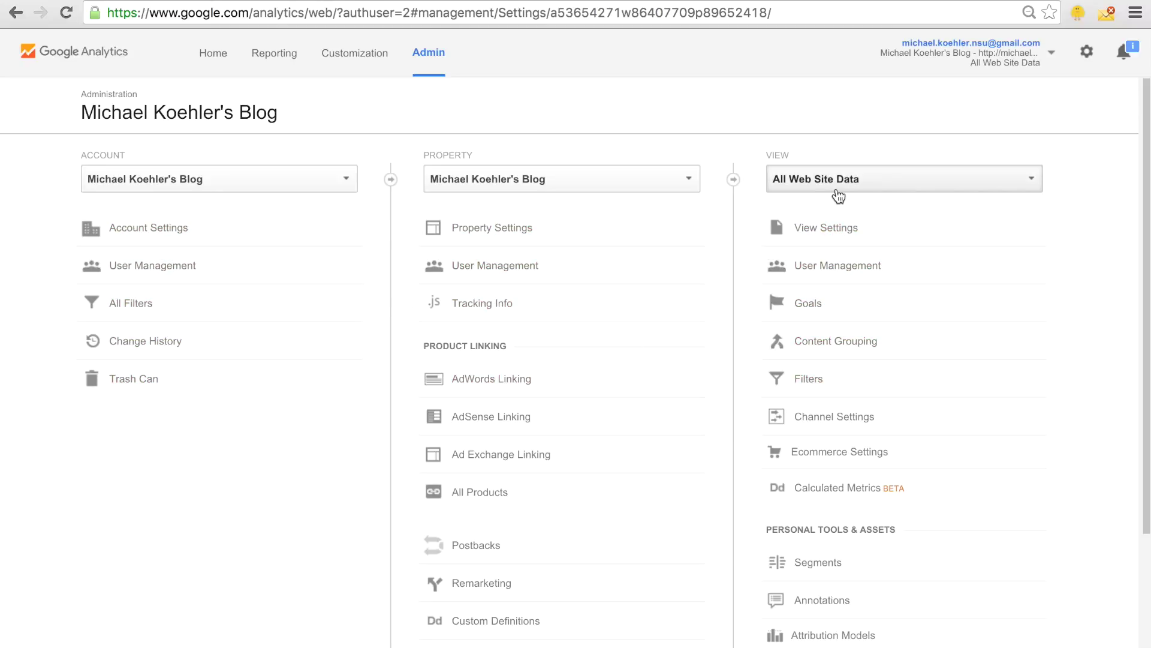
{"action": "left_click", "coordinate": [838, 309]}
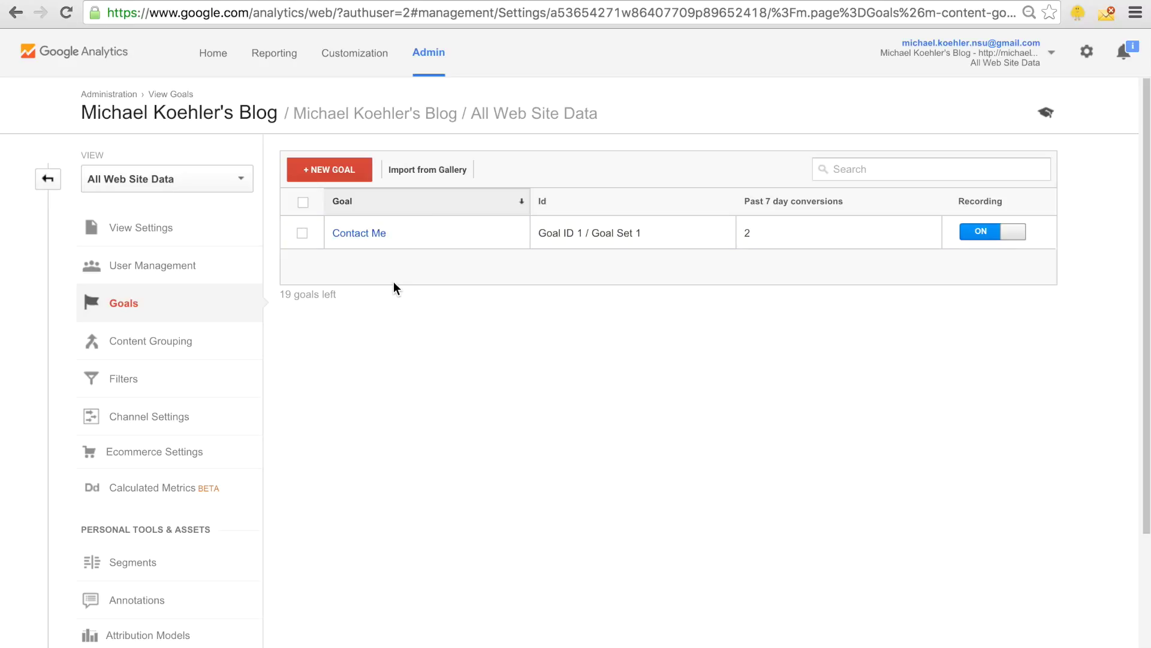
{"action": "left_click", "coordinate": [318, 171]}
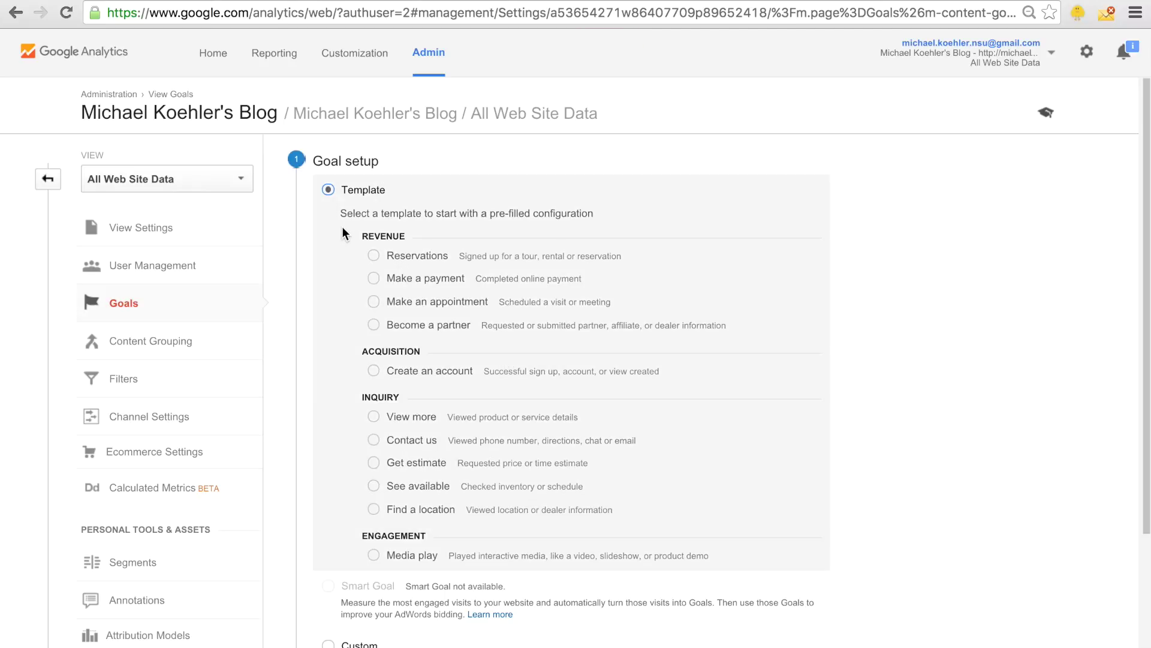
Choose a Custom goal instead of a template and name it 'Contact Me'.
{"action": "scroll", "coordinate": [363, 295], "scroll_direction": "down", "scroll_amount": 2}
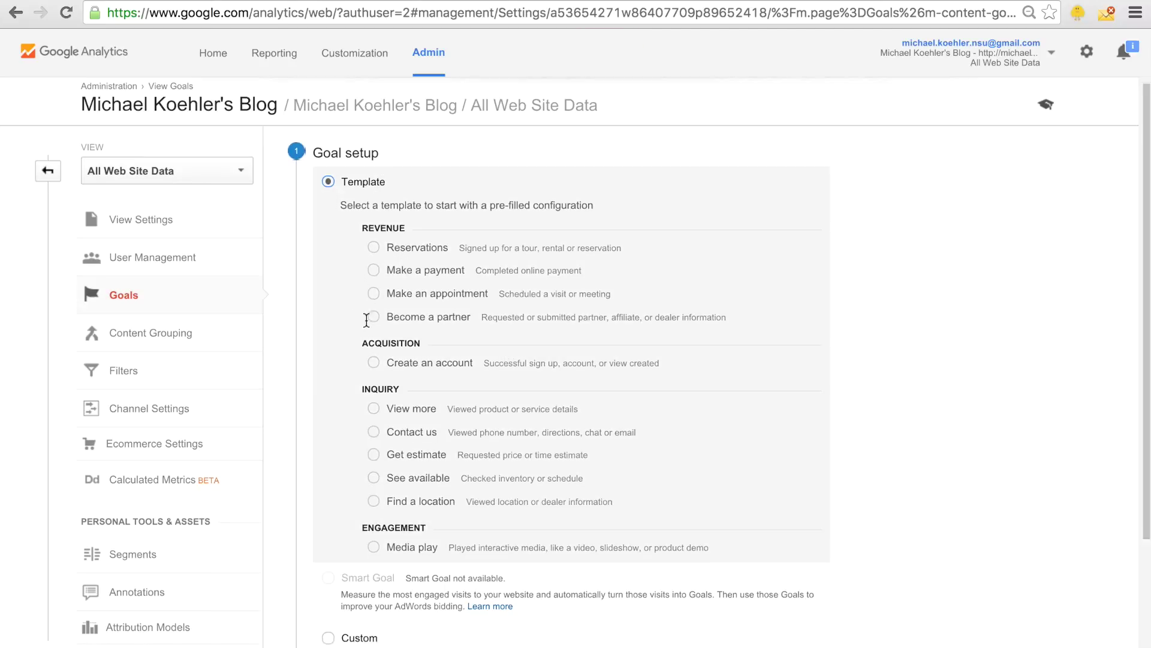
{"action": "left_click", "coordinate": [334, 595]}
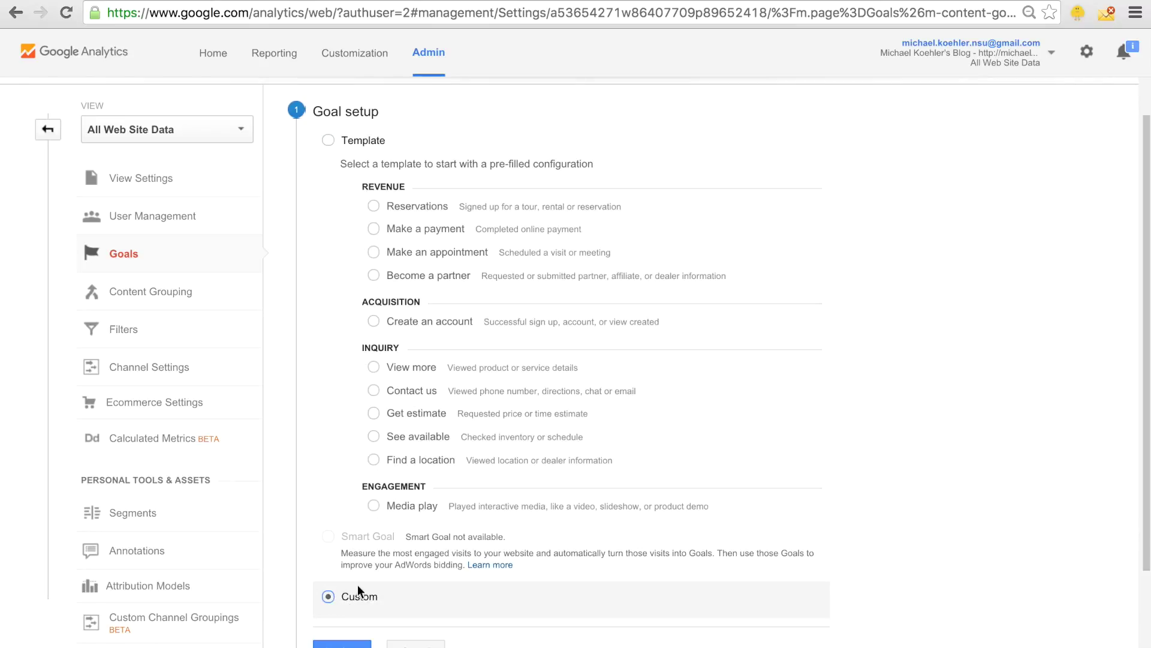
{"action": "scroll", "coordinate": [481, 466], "scroll_direction": "down", "scroll_amount": 5}
{"action": "left_click", "coordinate": [344, 507]}
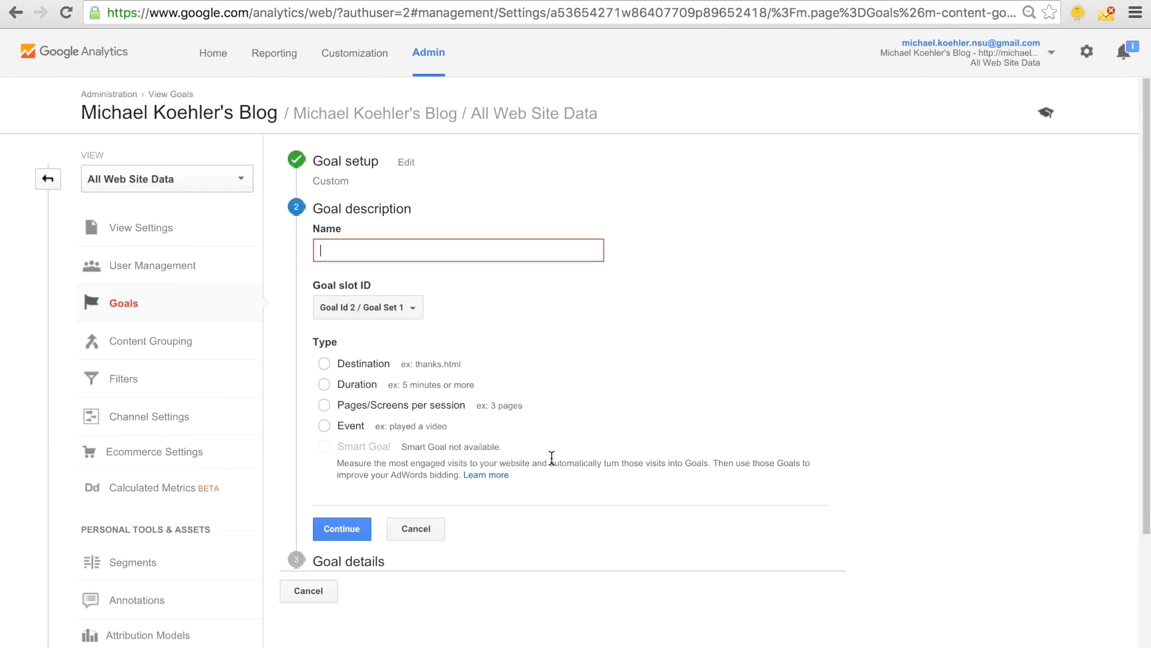
{"action": "type", "text": "Contact Me"}
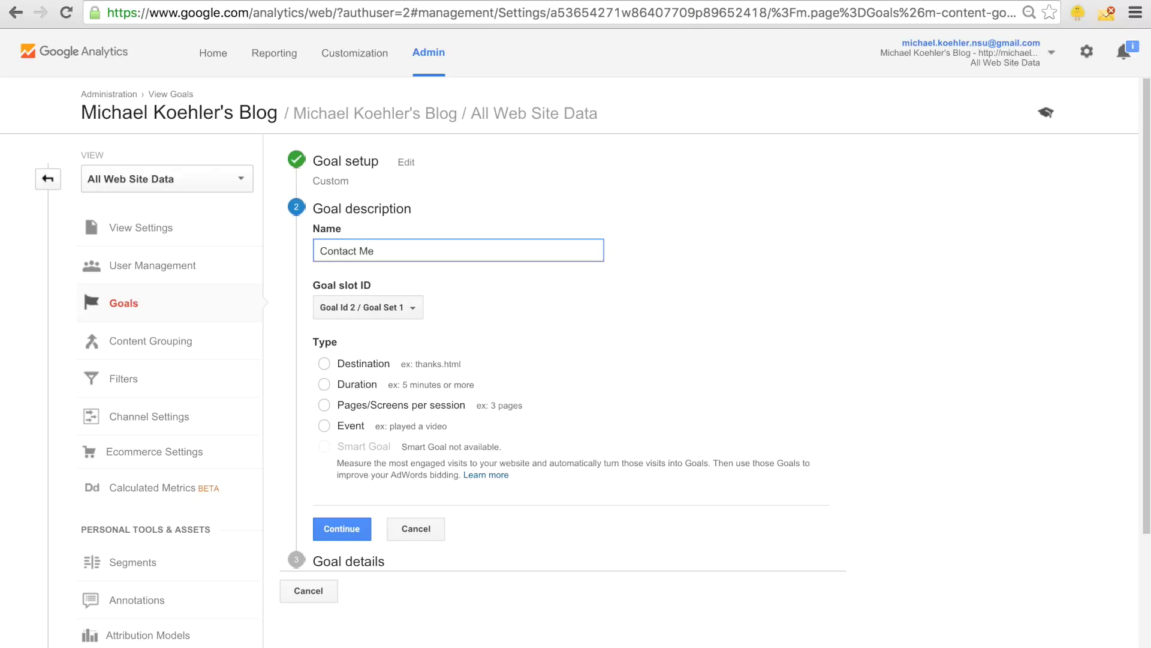
Check the blog homepage michaelkoehler.co.uk in a new tab, then close it.
{"action": "key", "text": "super+t"}
{"action": "type", "text": "michaelkoehler.co.uk"}
{"action": "key", "text": "Return"}
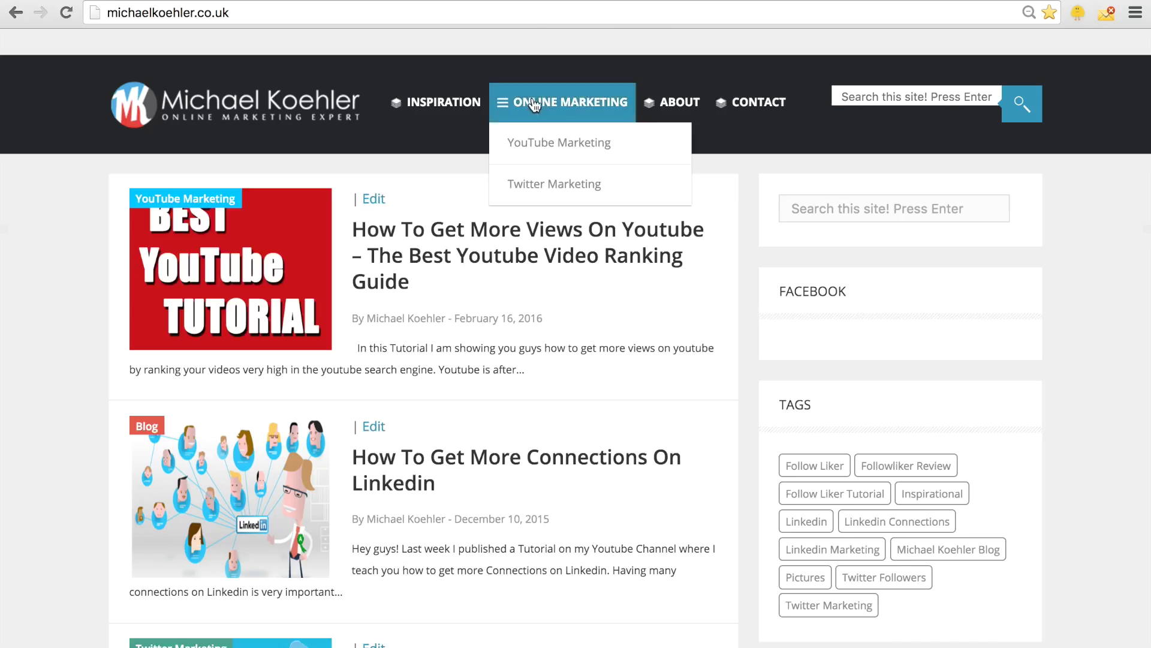
{"action": "key", "text": "super+w"}
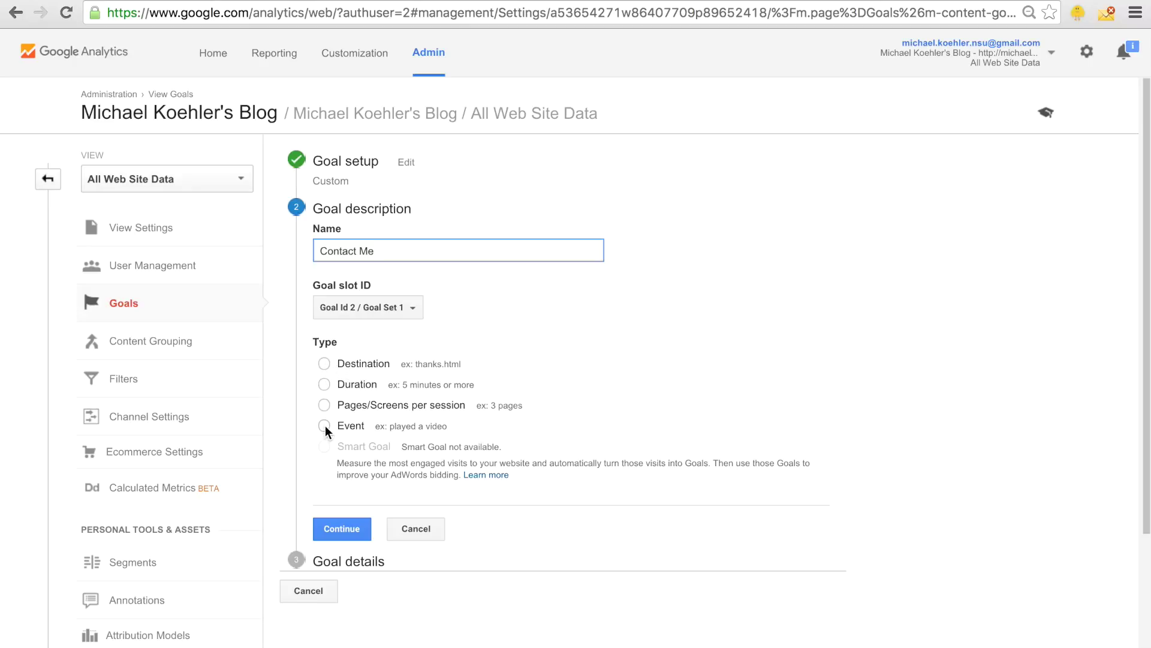
Set the goal type to Destination and continue to Goal details.
{"action": "left_click", "coordinate": [325, 364]}
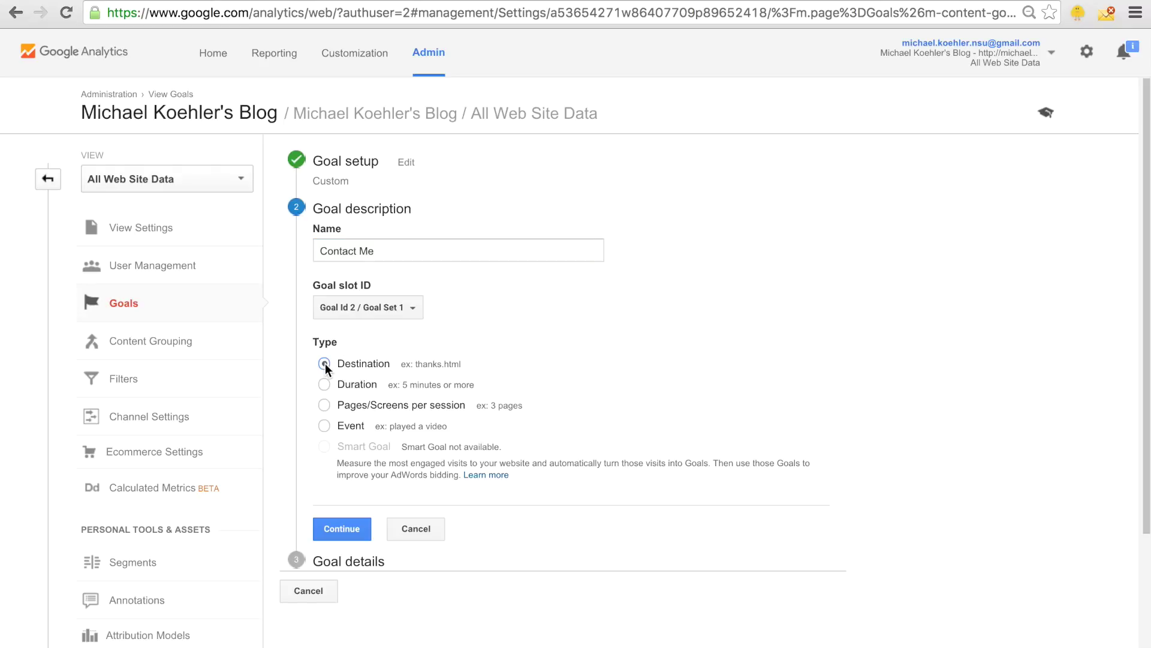
{"action": "left_click", "coordinate": [342, 529]}
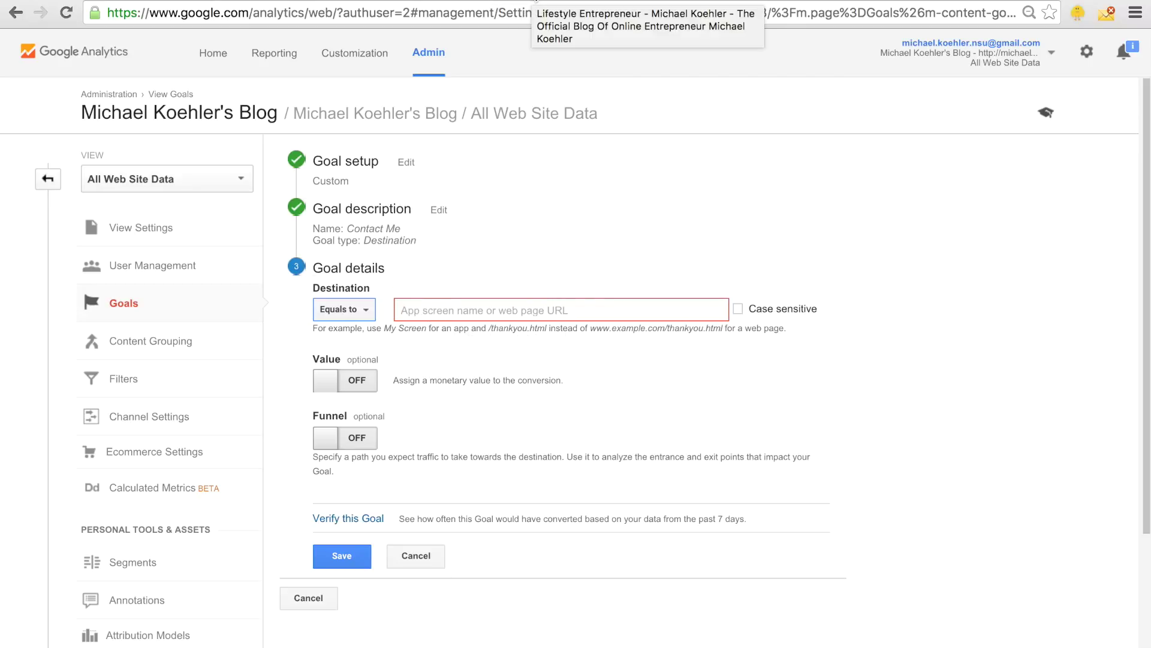
{"action": "left_click", "coordinate": [536, 1]}
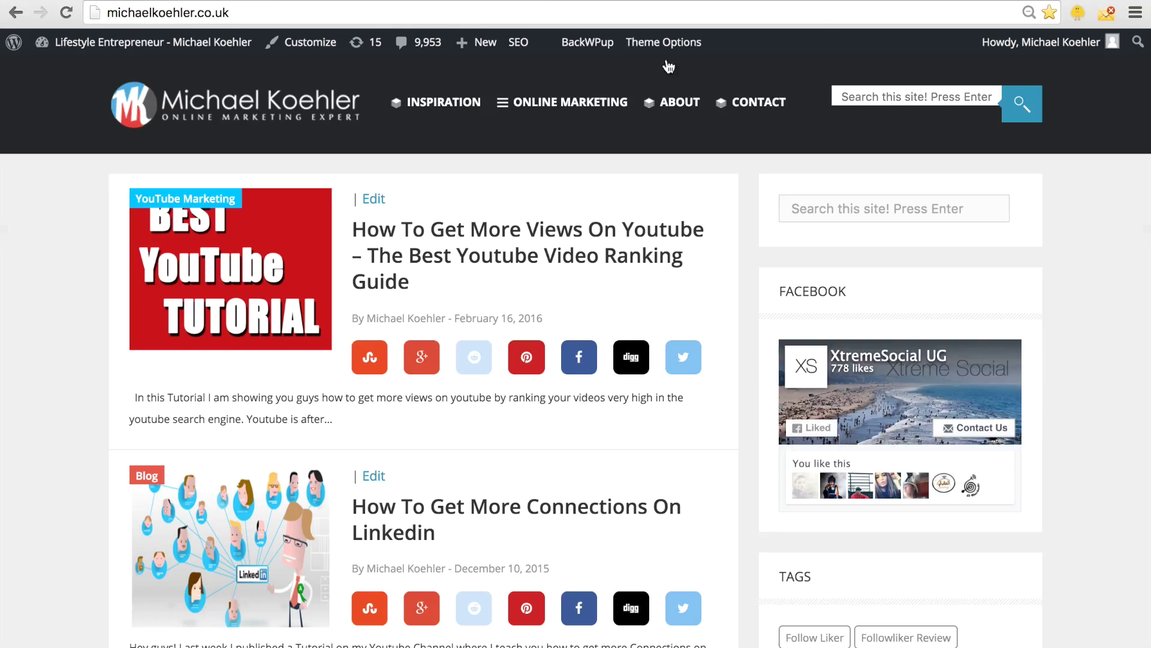
Copy the blog's contact page URL and paste it into the goal's Destination field.
{"action": "left_click", "coordinate": [765, 100]}
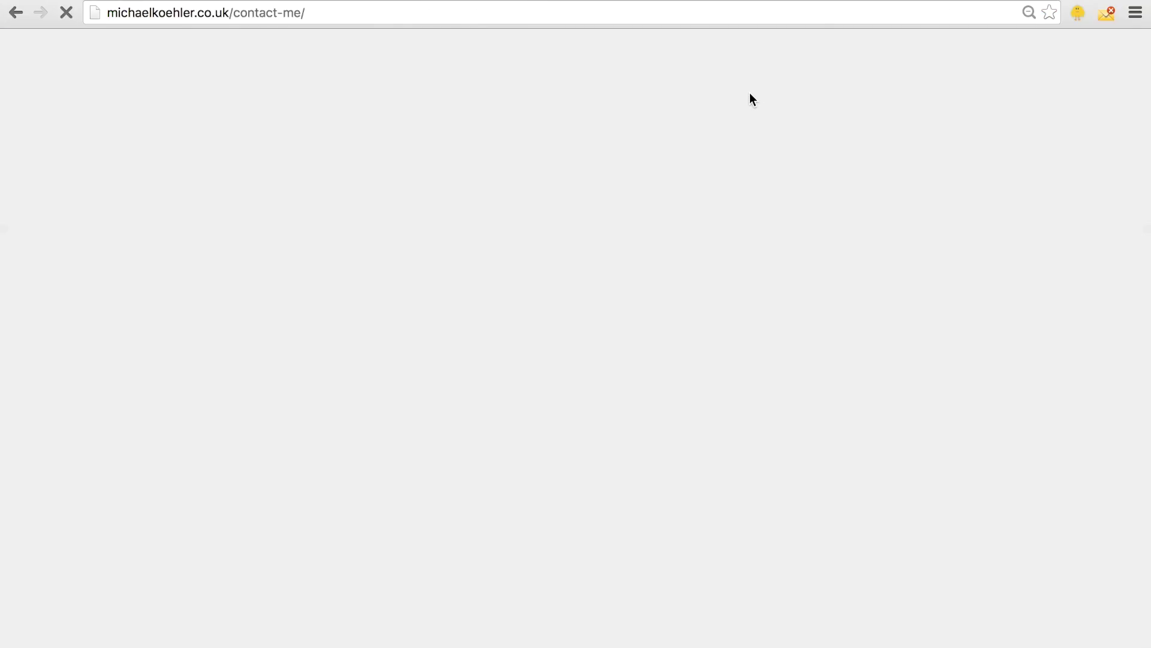
{"action": "left_click", "coordinate": [310, 14]}
{"action": "key", "text": "ctrl+c"}
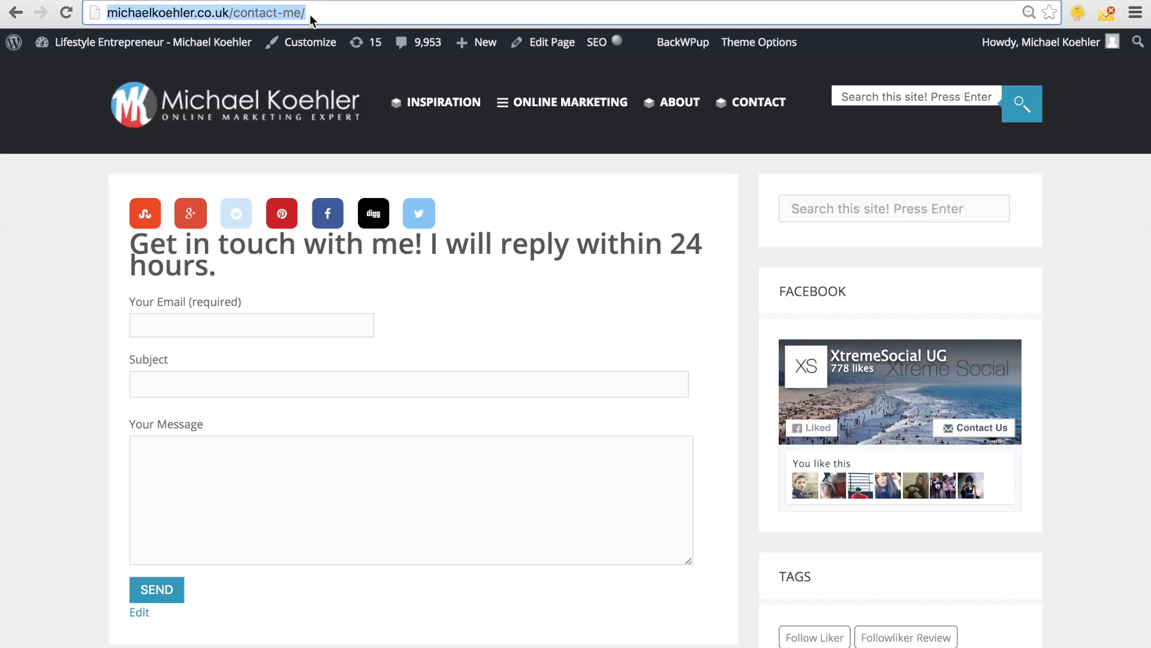
{"action": "key", "text": "ctrl+Tab"}
{"action": "left_click", "coordinate": [464, 310]}
{"action": "key", "text": "ctrl+v"}
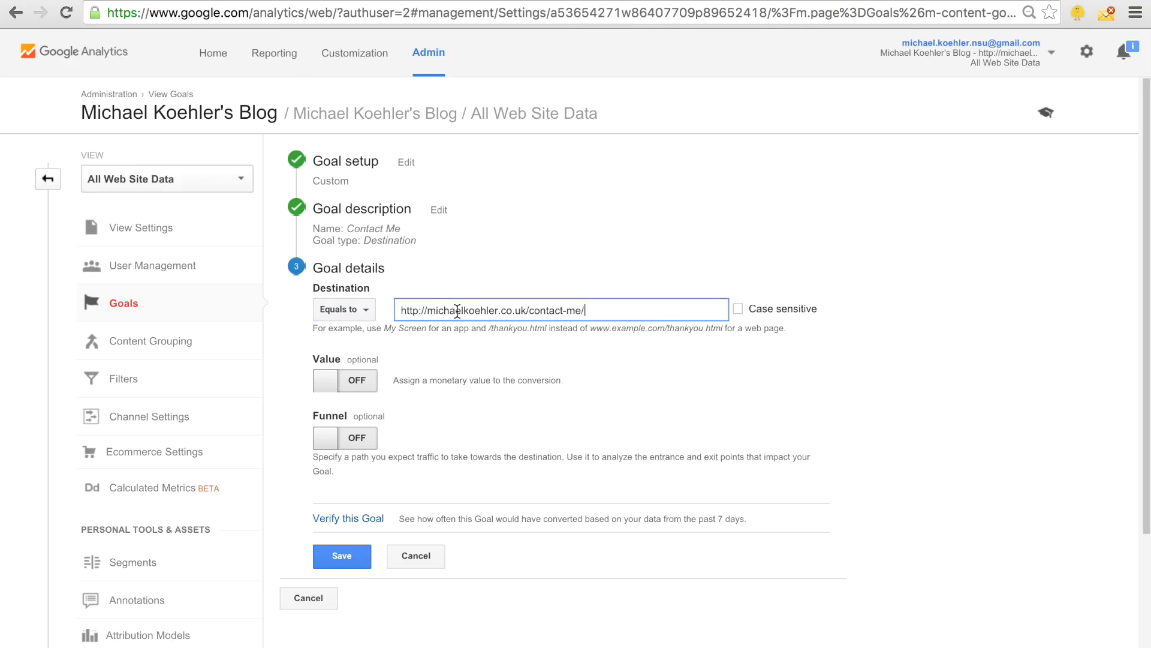
Keep the Destination match type 'Equals to' and verify the /contact-me/ path in the address.
{"action": "left_click", "coordinate": [364, 310]}
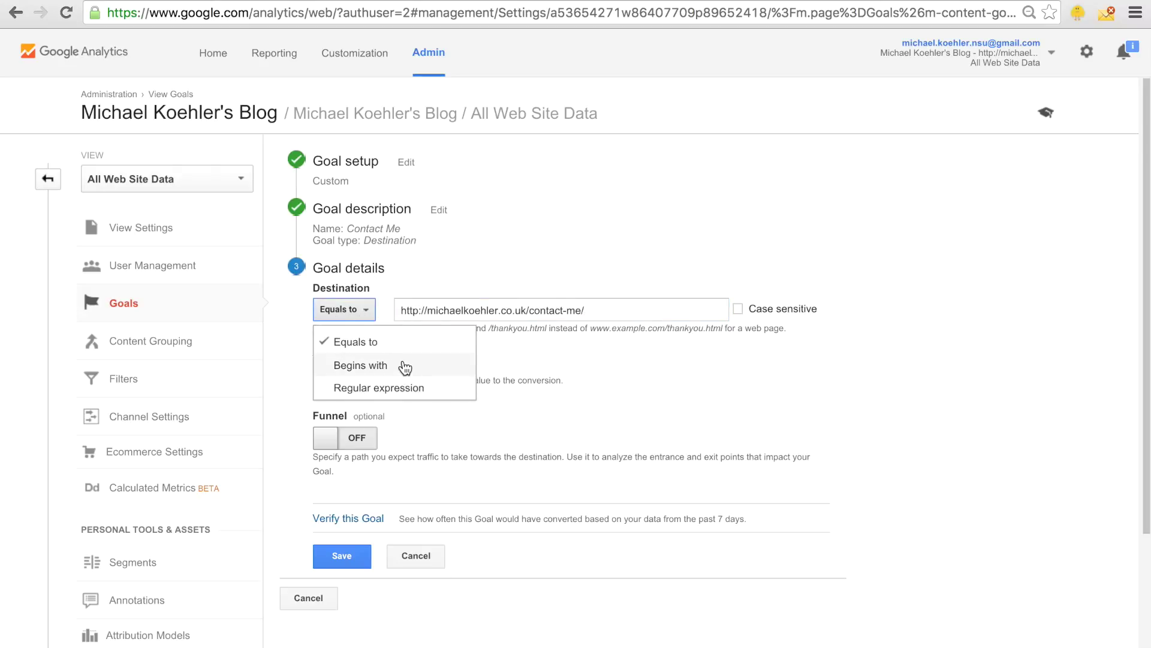
{"action": "left_click", "coordinate": [403, 341]}
{"action": "left_click_drag", "start_coordinate": [611, 304], "coordinate": [409, 307]}
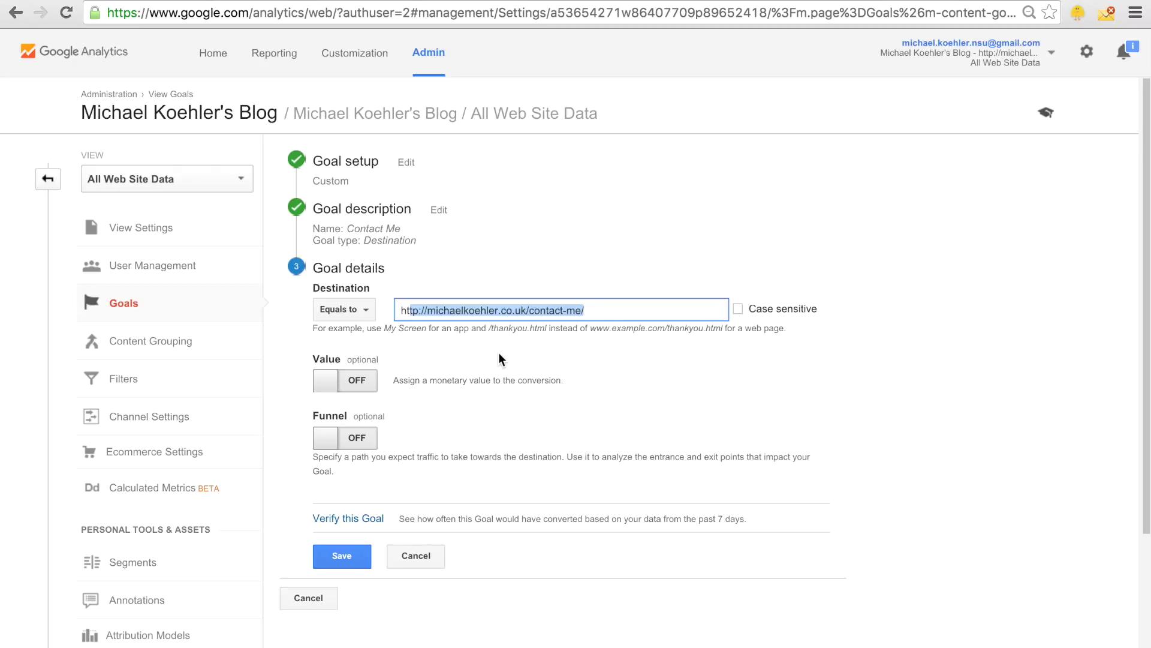
{"action": "left_click", "coordinate": [521, 310]}
{"action": "left_click_drag", "start_coordinate": [589, 307], "coordinate": [395, 309]}
{"action": "left_click_drag", "start_coordinate": [594, 309], "coordinate": [534, 305]}
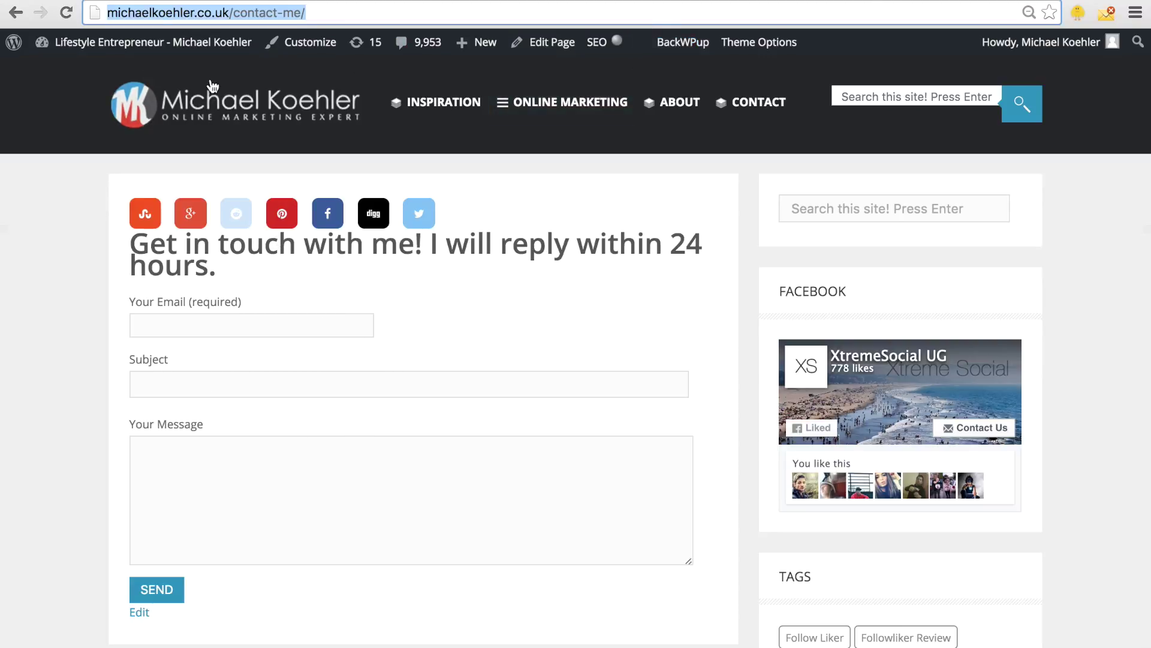
{"action": "key", "text": "ctrl+Tab"}
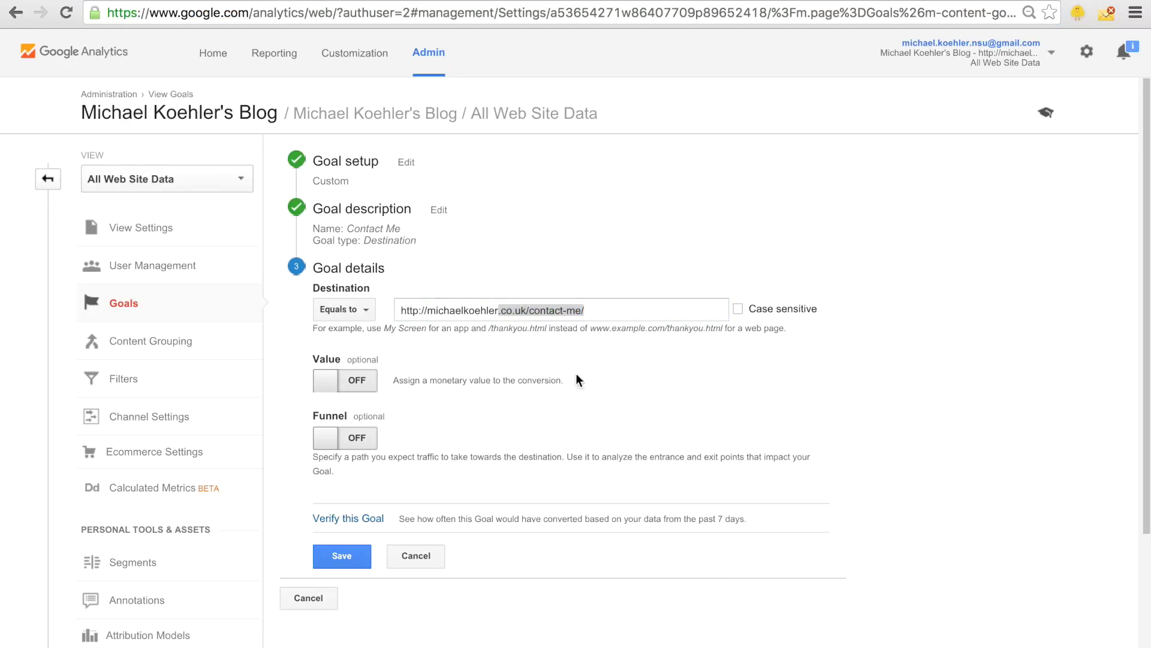
{"action": "key", "text": "ctrl+shift+Tab"}
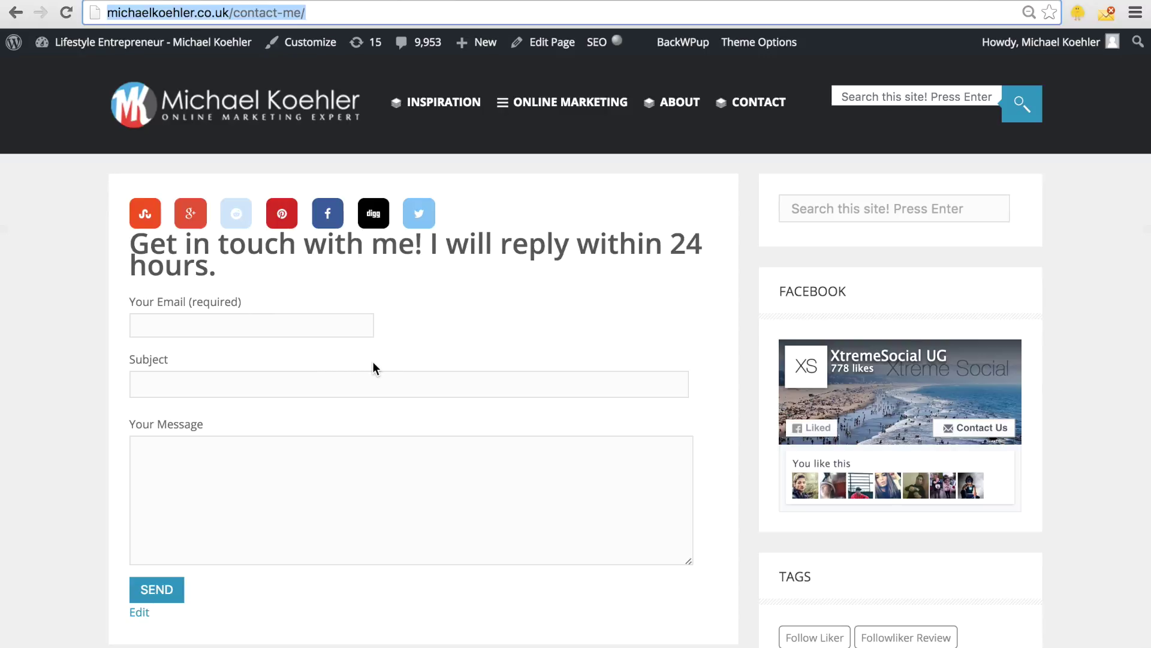
{"action": "left_click", "coordinate": [306, 329]}
{"action": "left_click", "coordinate": [283, 489]}
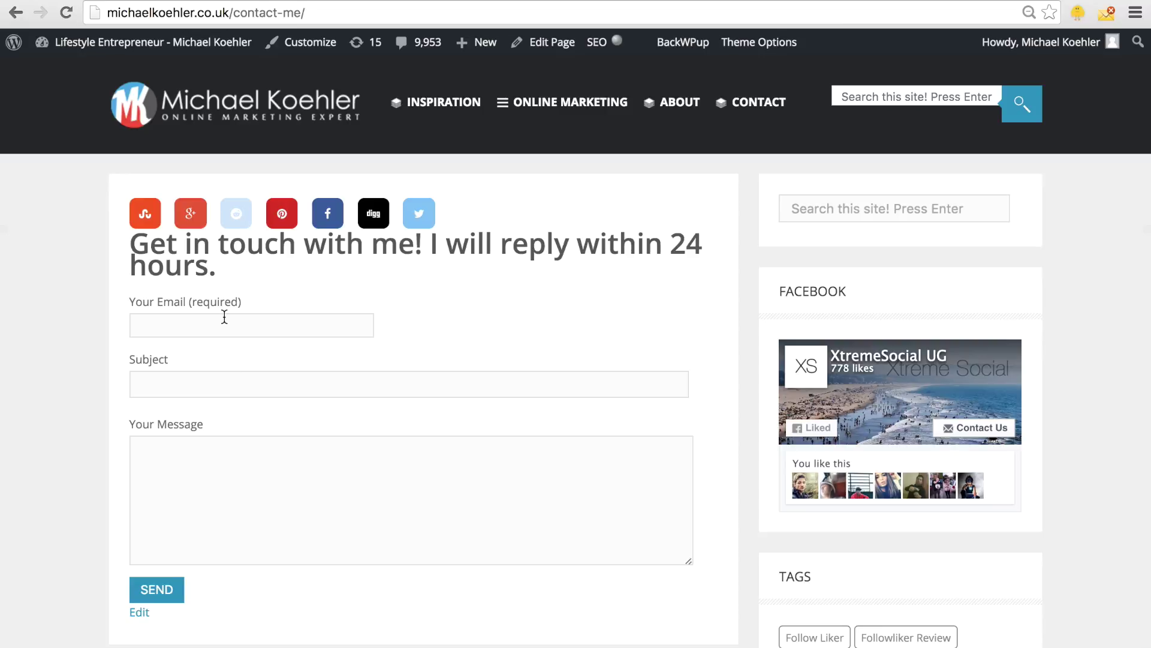
{"action": "left_click", "coordinate": [198, 3]}
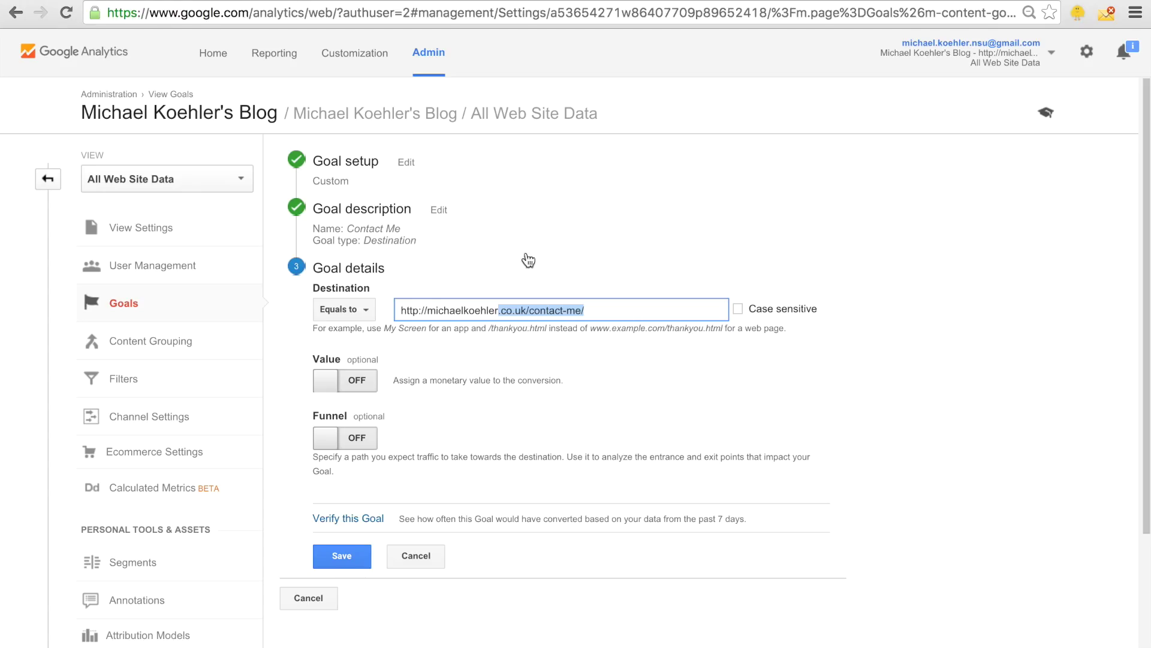
{"action": "left_click", "coordinate": [595, 312]}
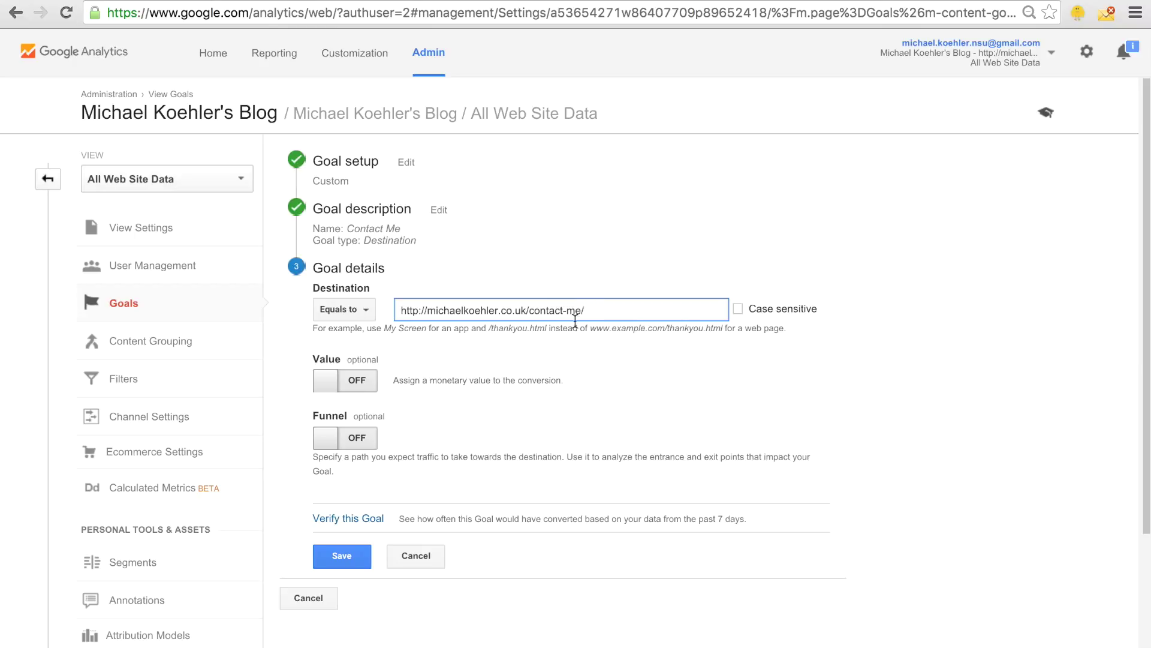
{"action": "left_click", "coordinate": [351, 383]}
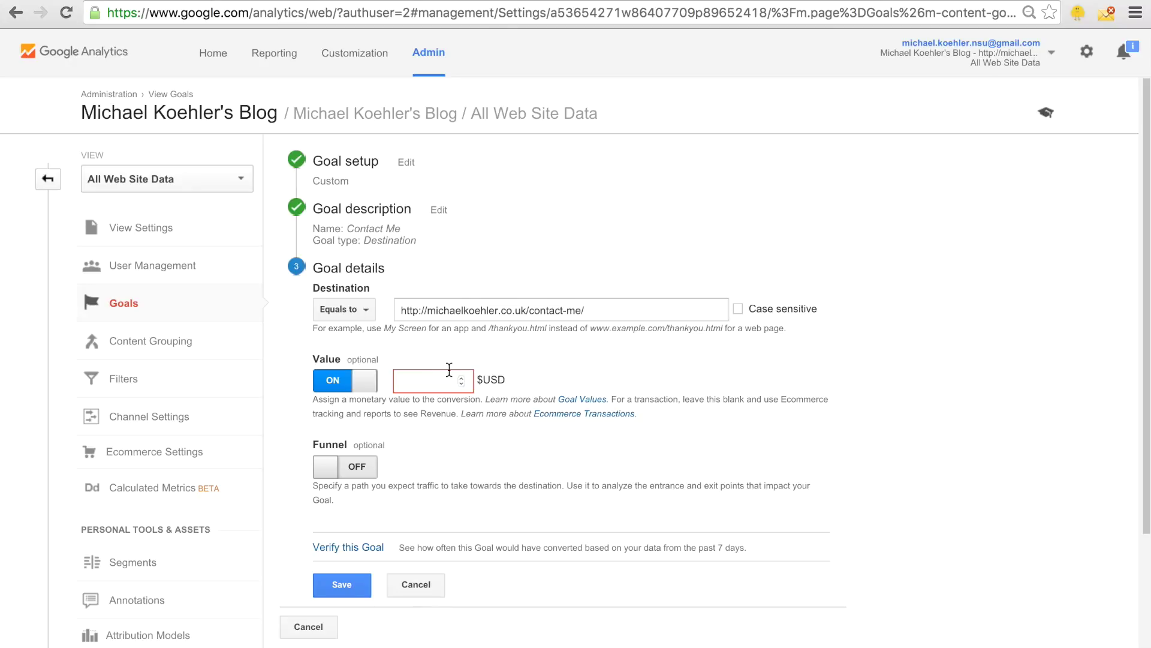
{"action": "left_click_drag", "start_coordinate": [596, 310], "coordinate": [427, 311]}
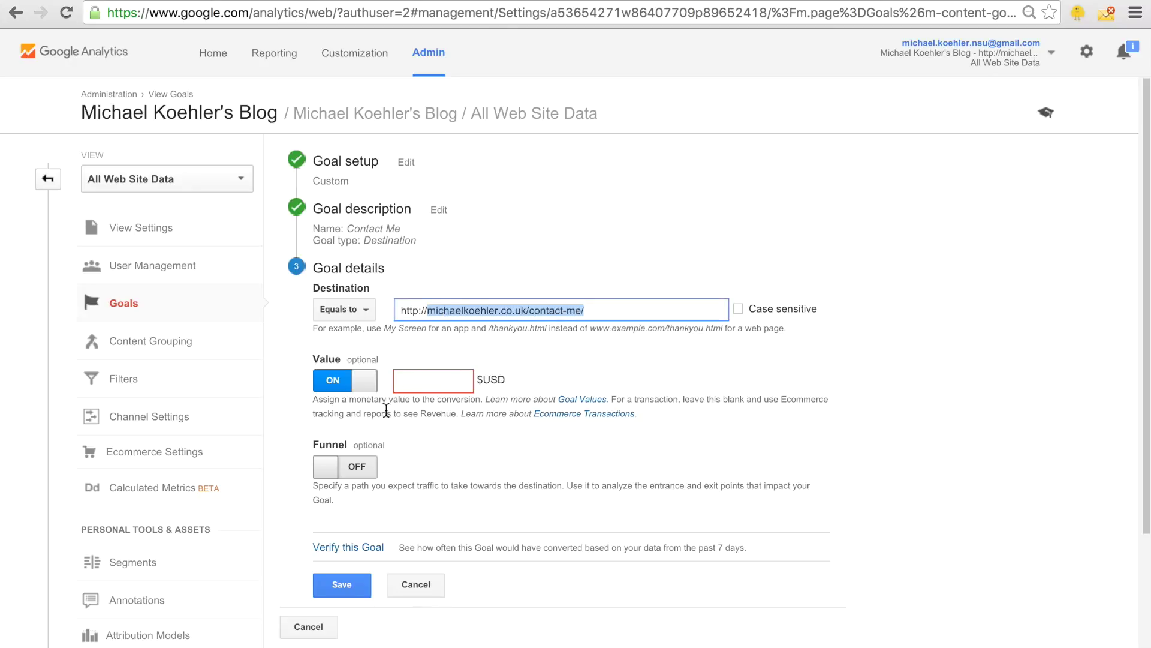
{"action": "left_click", "coordinate": [337, 381]}
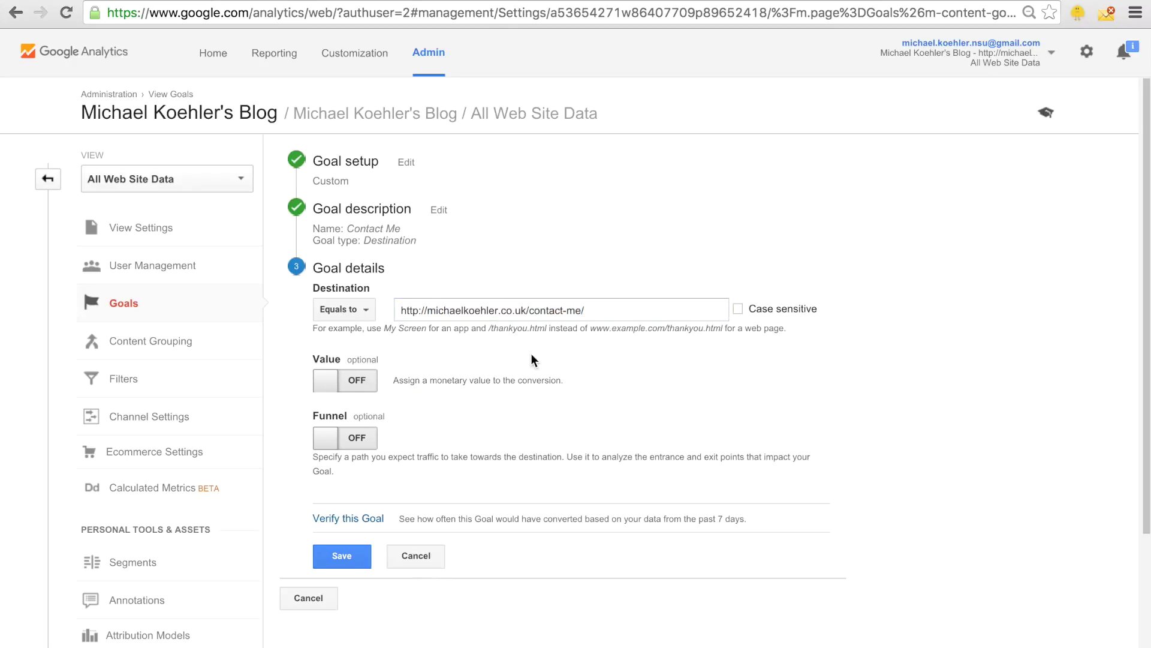
{"action": "left_click_drag", "start_coordinate": [393, 380], "coordinate": [556, 373]}
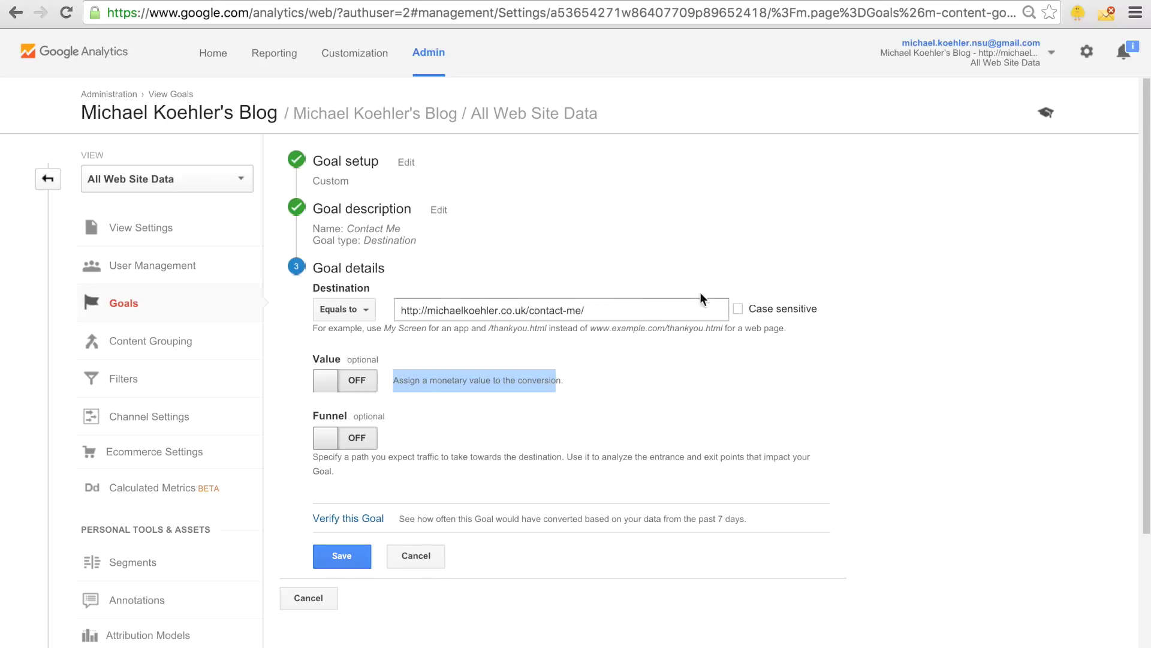
{"action": "scroll", "coordinate": [521, 386], "scroll_direction": "down", "scroll_amount": 2}
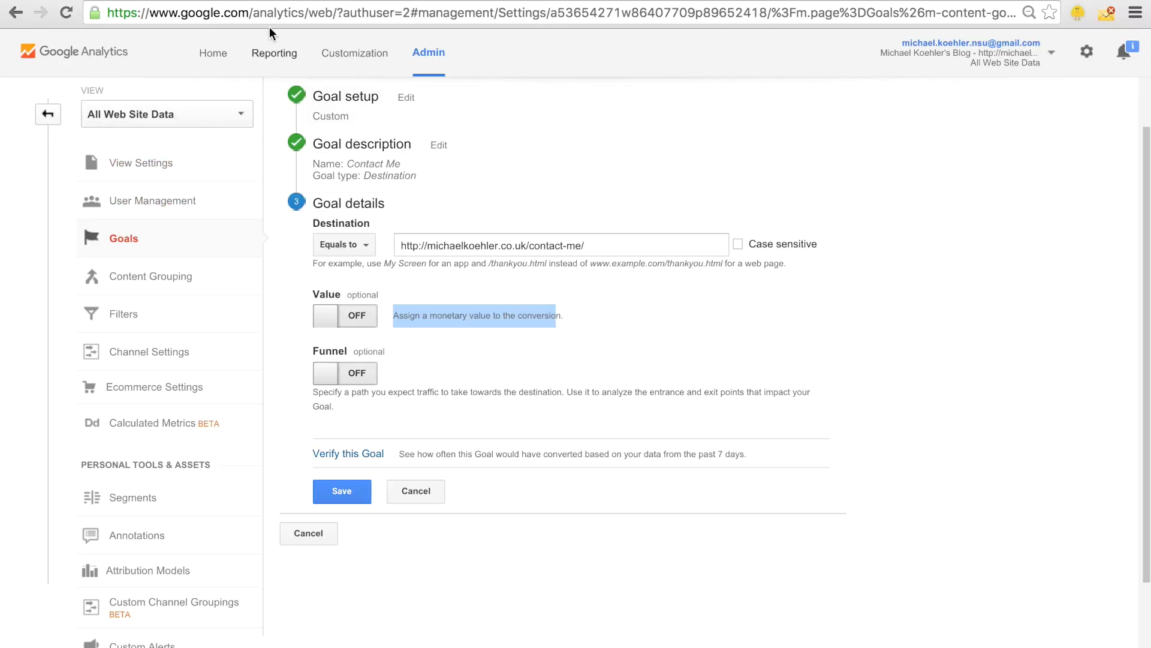
{"action": "left_click", "coordinate": [261, 60]}
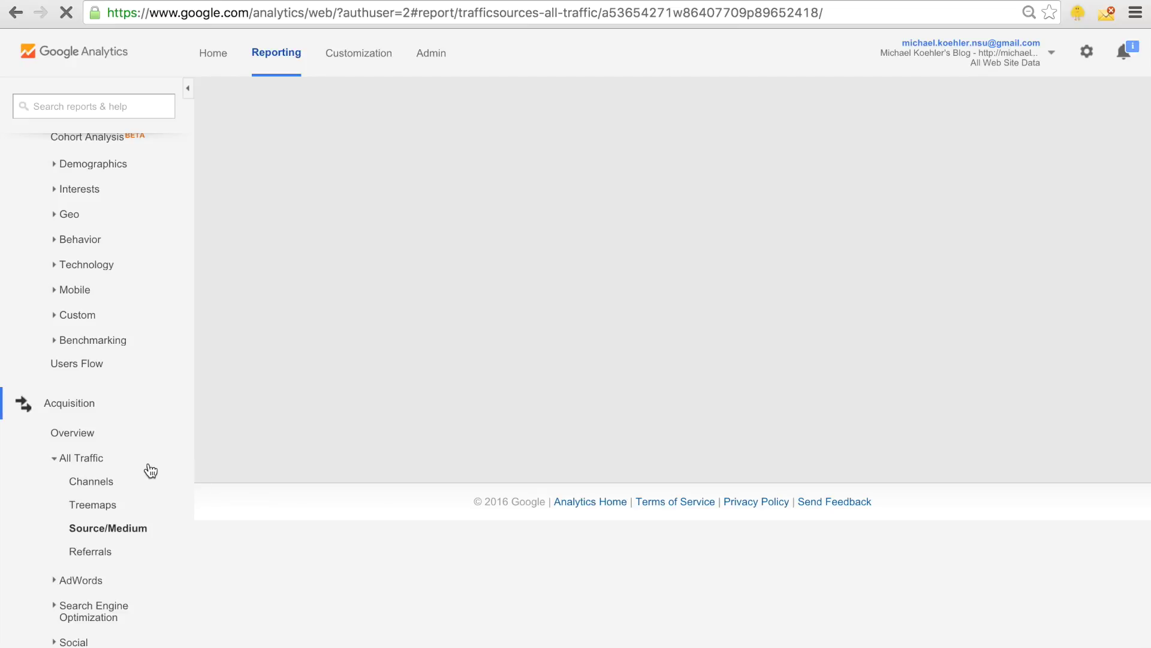
Scroll the Source/Medium report down to the Contact Me goal conversion columns.
{"action": "scroll", "coordinate": [150, 471], "scroll_direction": "down", "scroll_amount": 3}
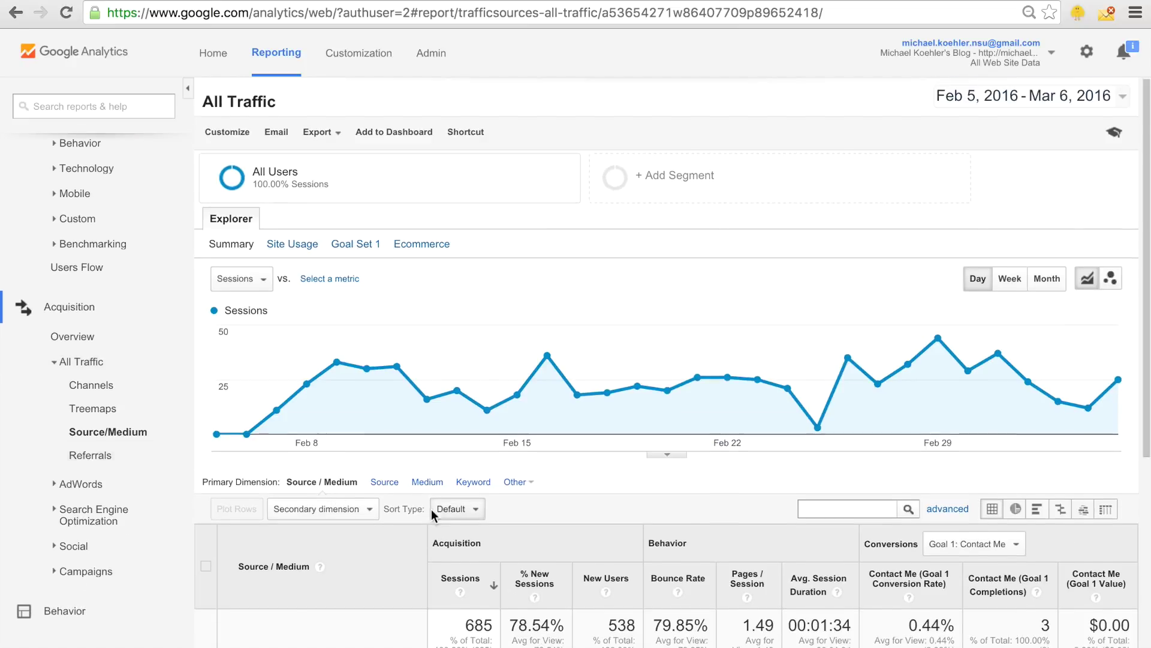
{"action": "scroll", "coordinate": [431, 509], "scroll_direction": "down", "scroll_amount": 4}
{"action": "scroll", "coordinate": [431, 509], "scroll_direction": "down", "scroll_amount": 2}
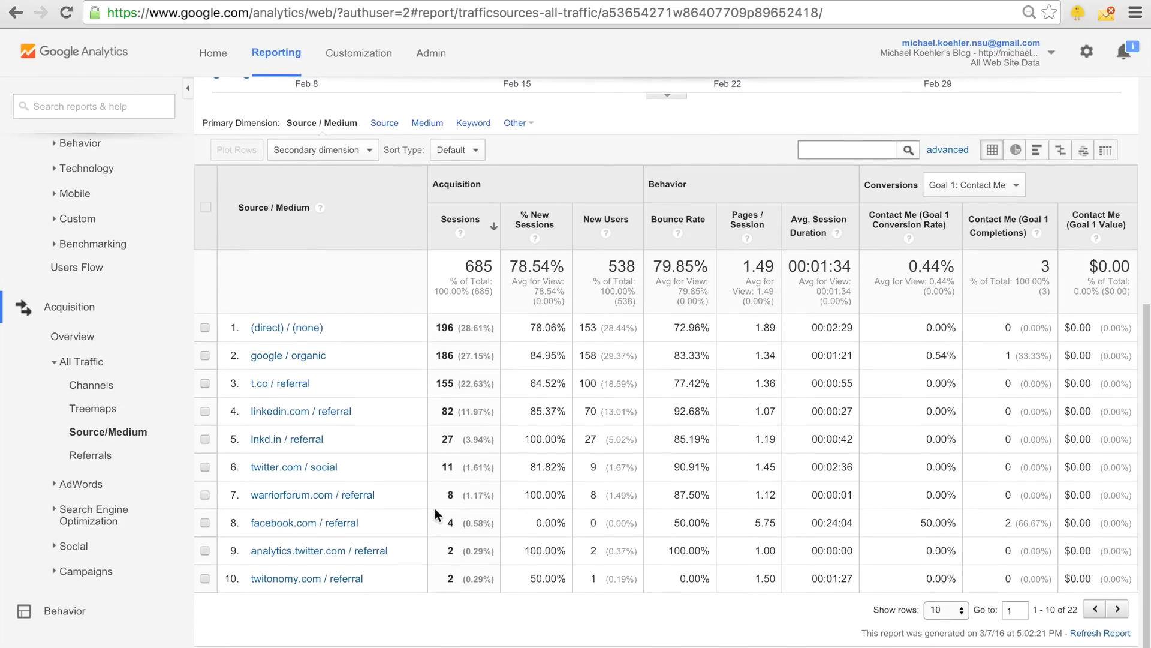